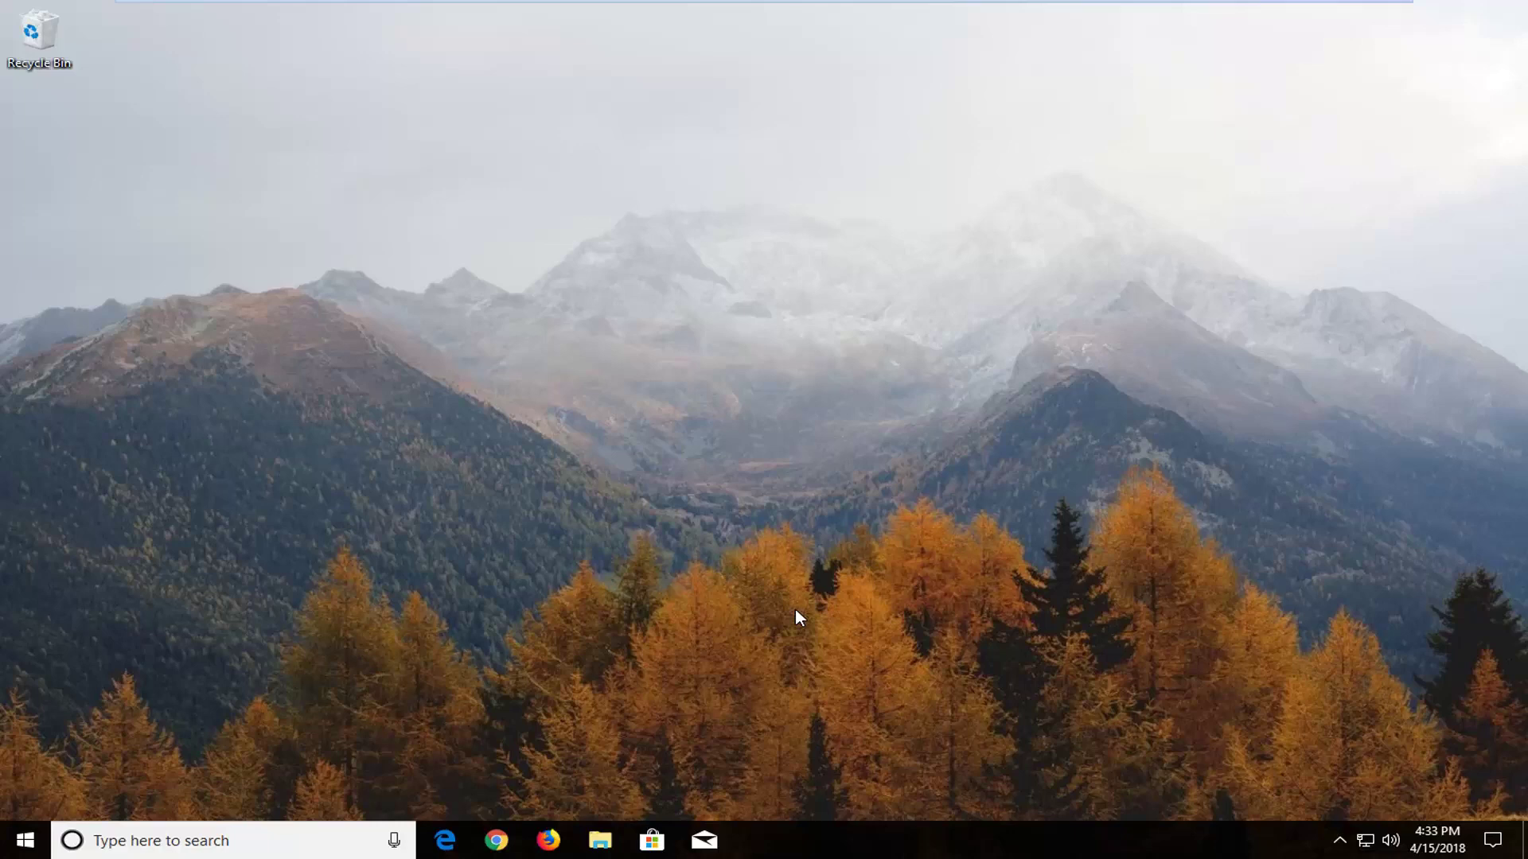
Search the Start menu for 'reset' to find the Reset this PC setting
click(24, 840)
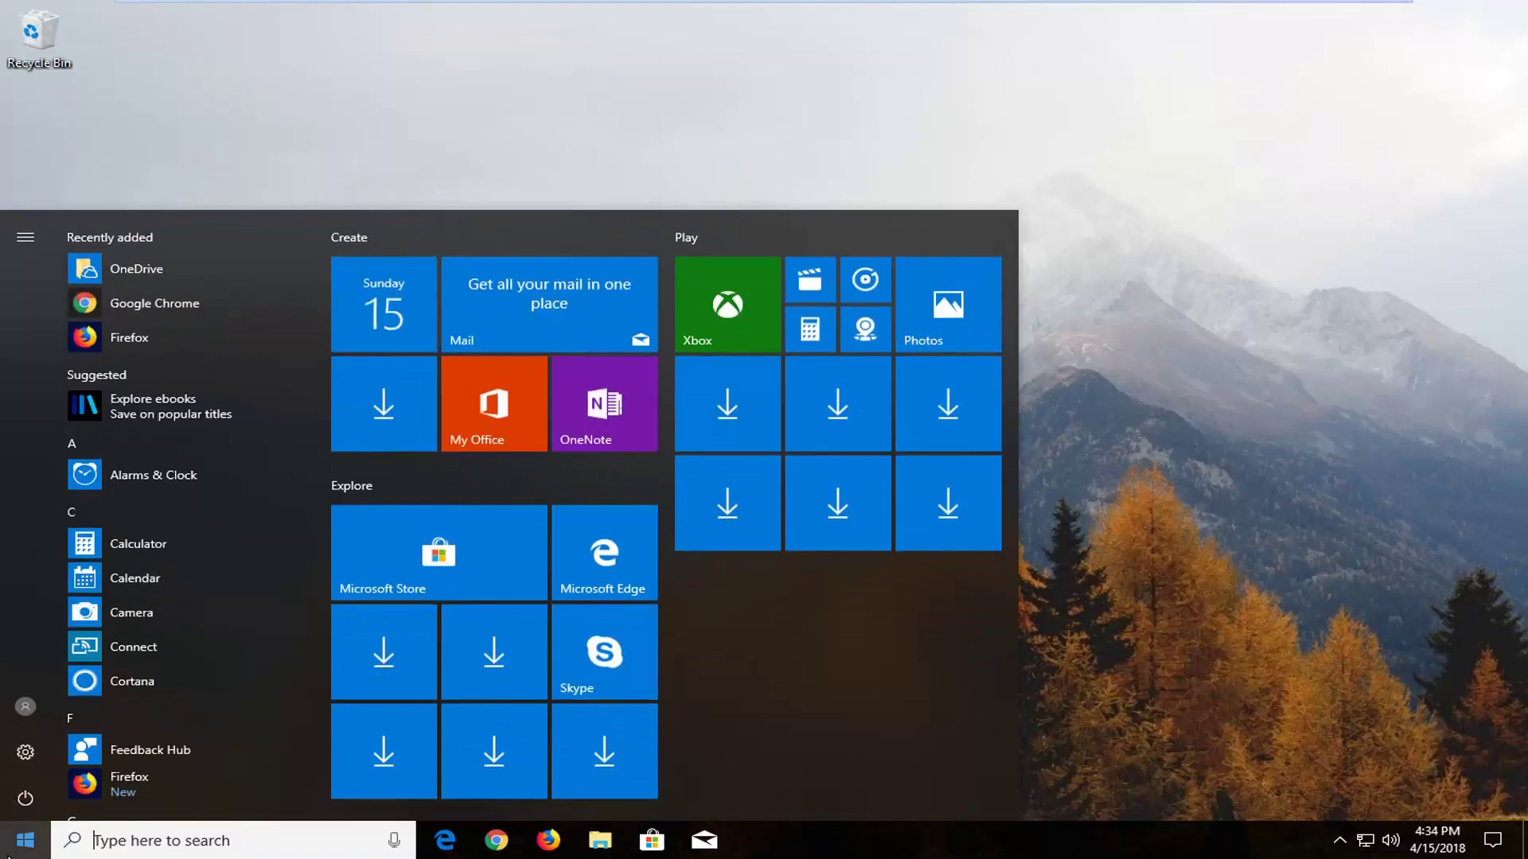
text(reset)
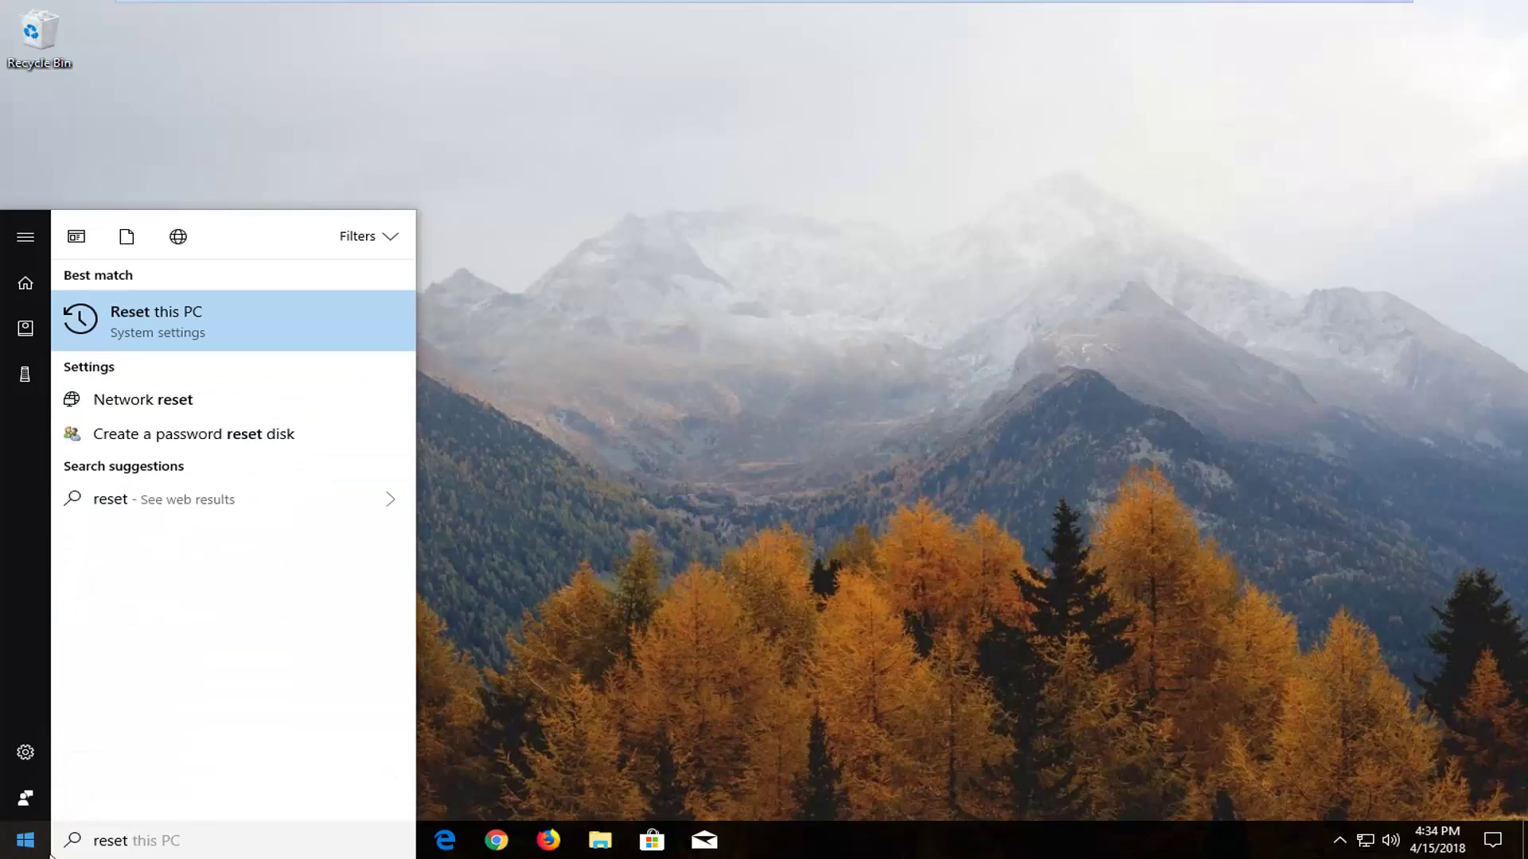
Open the Recovery settings, move the window up and right, and begin Reset this PC
click(193, 322)
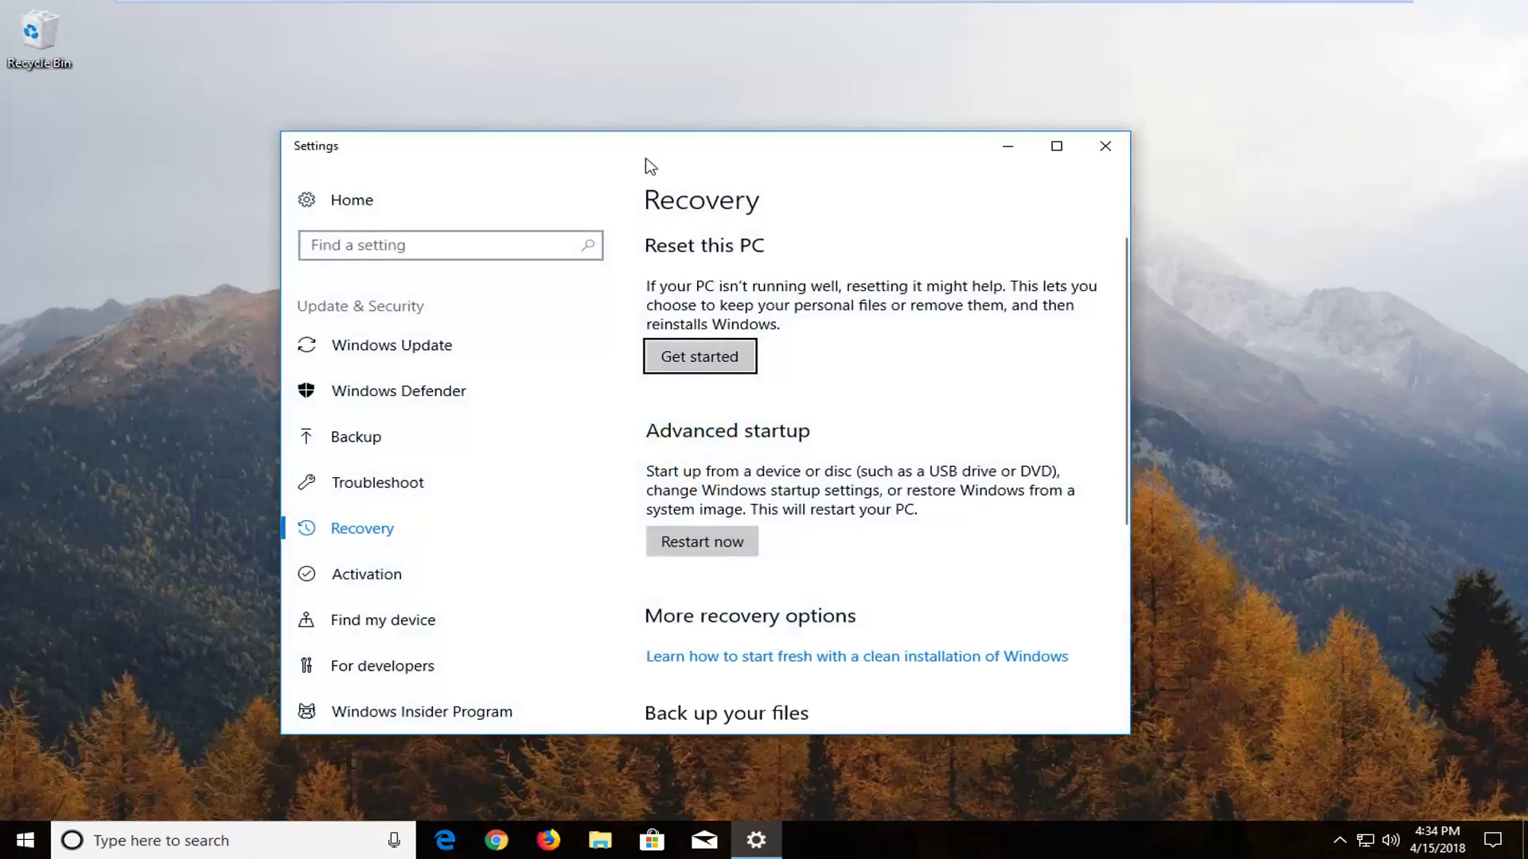
drag(650, 160, 755, 128)
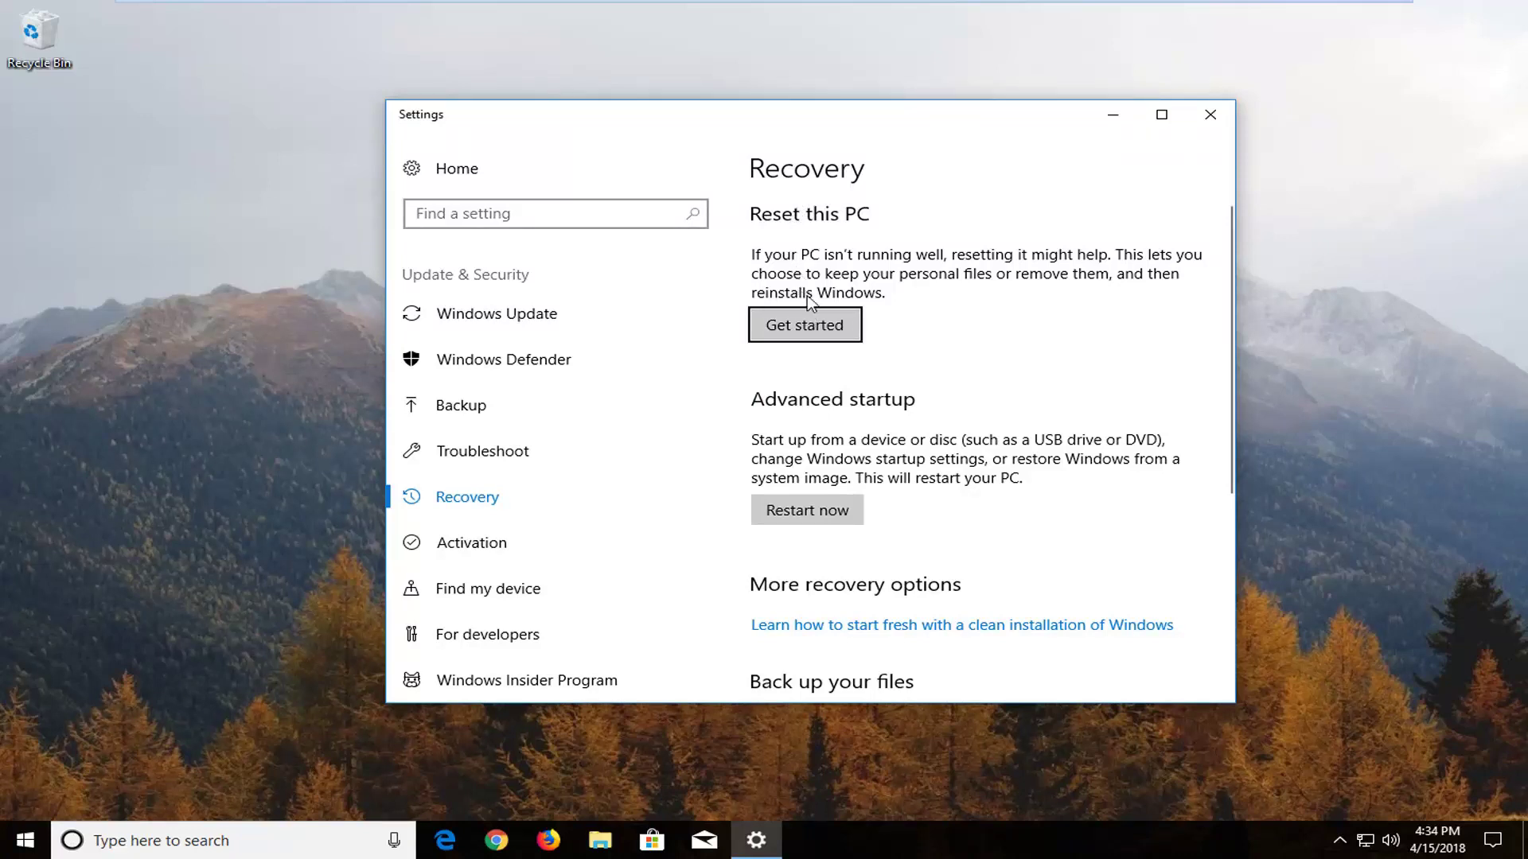
click(804, 328)
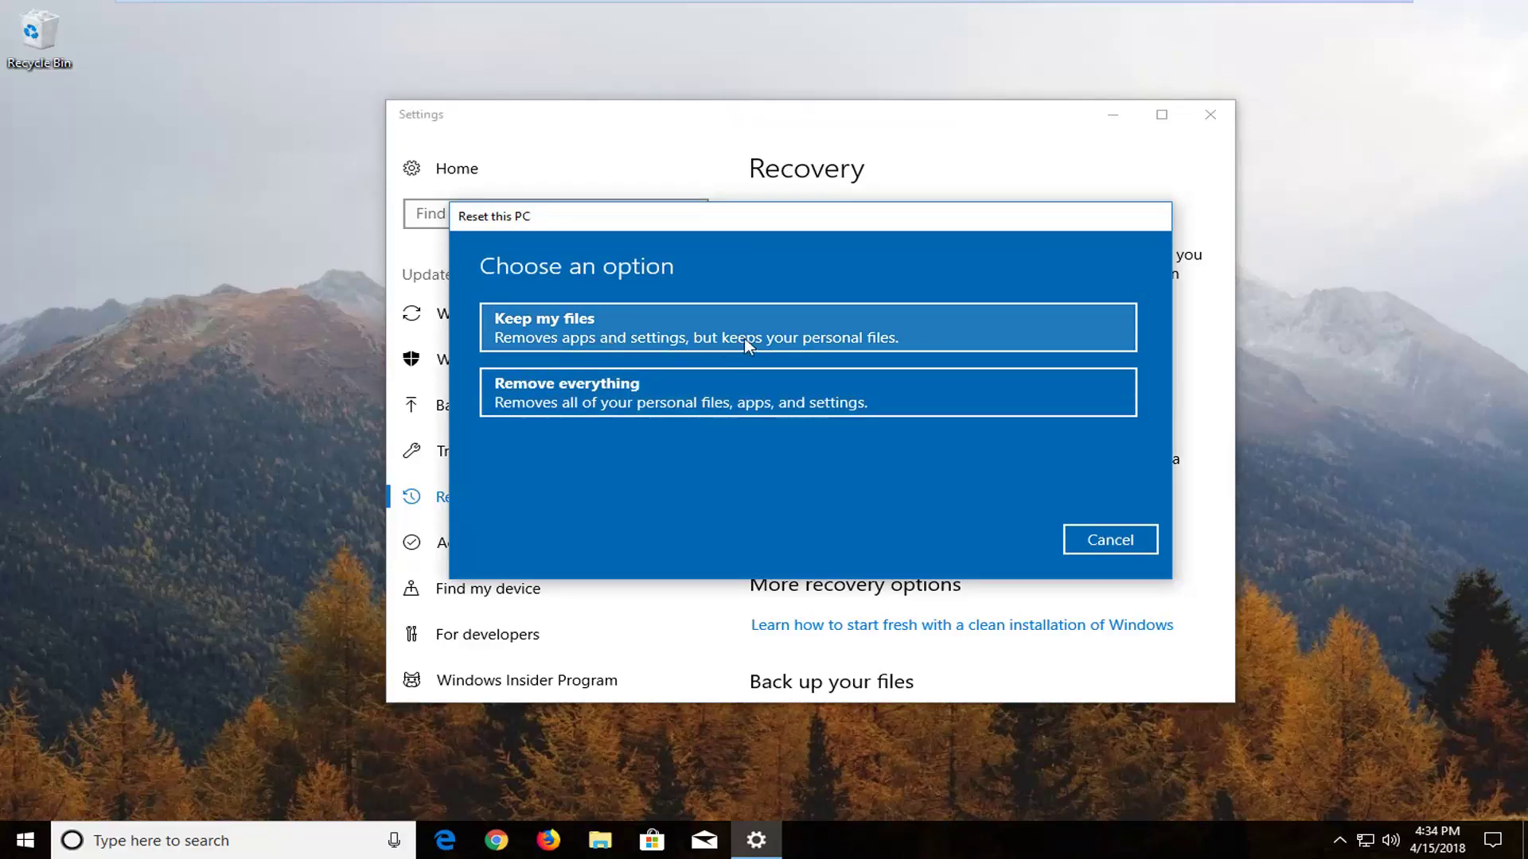
Bring up the Reset this PC choice between Keep my files and Remove everything
click(811, 344)
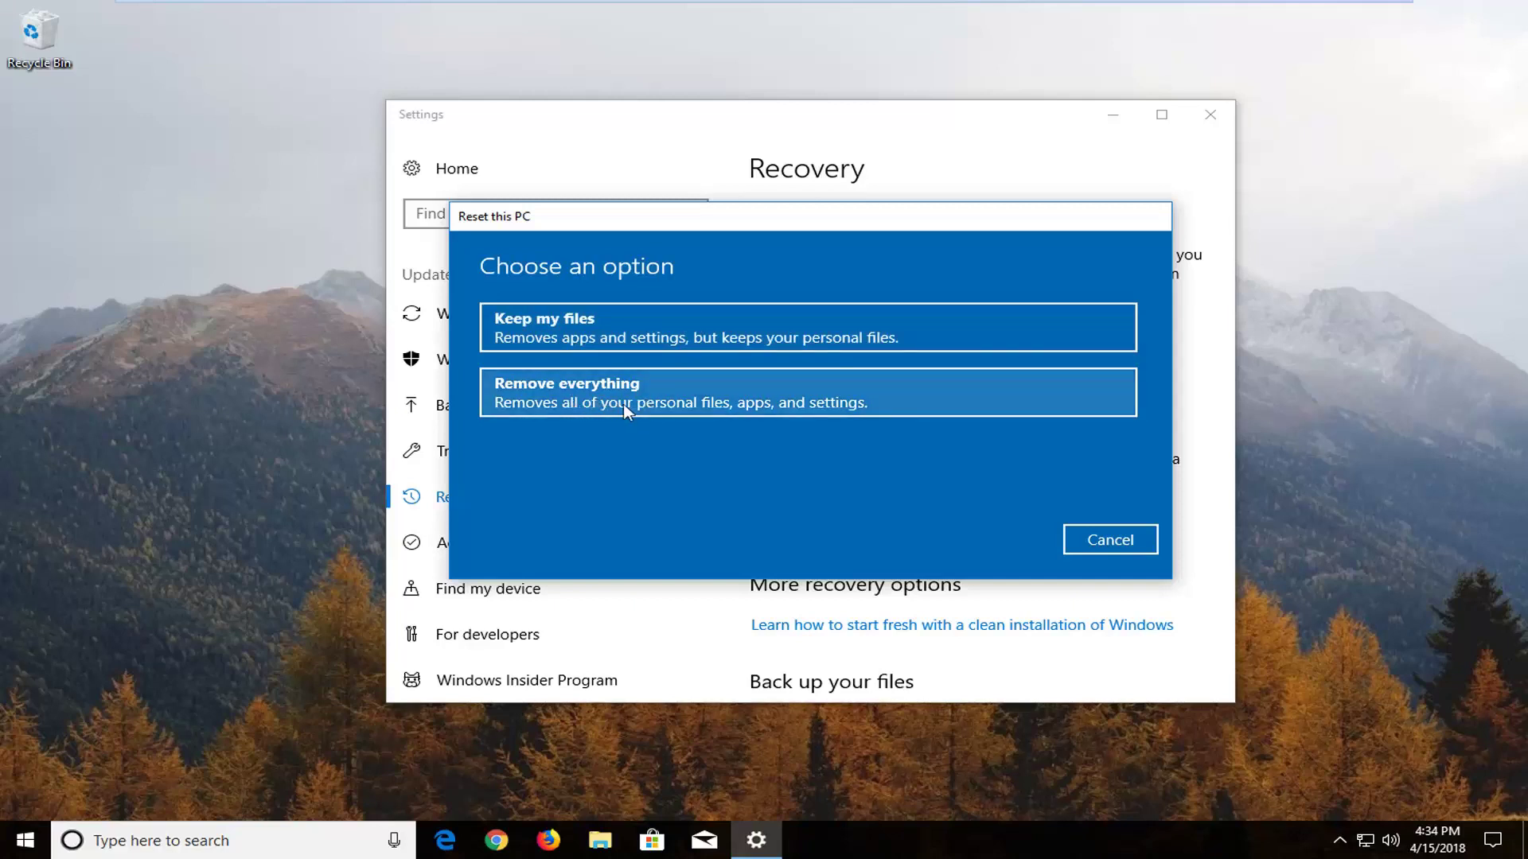
Reset the PC with Remove everything and Just remove my files, without cleaning the drive
click(629, 403)
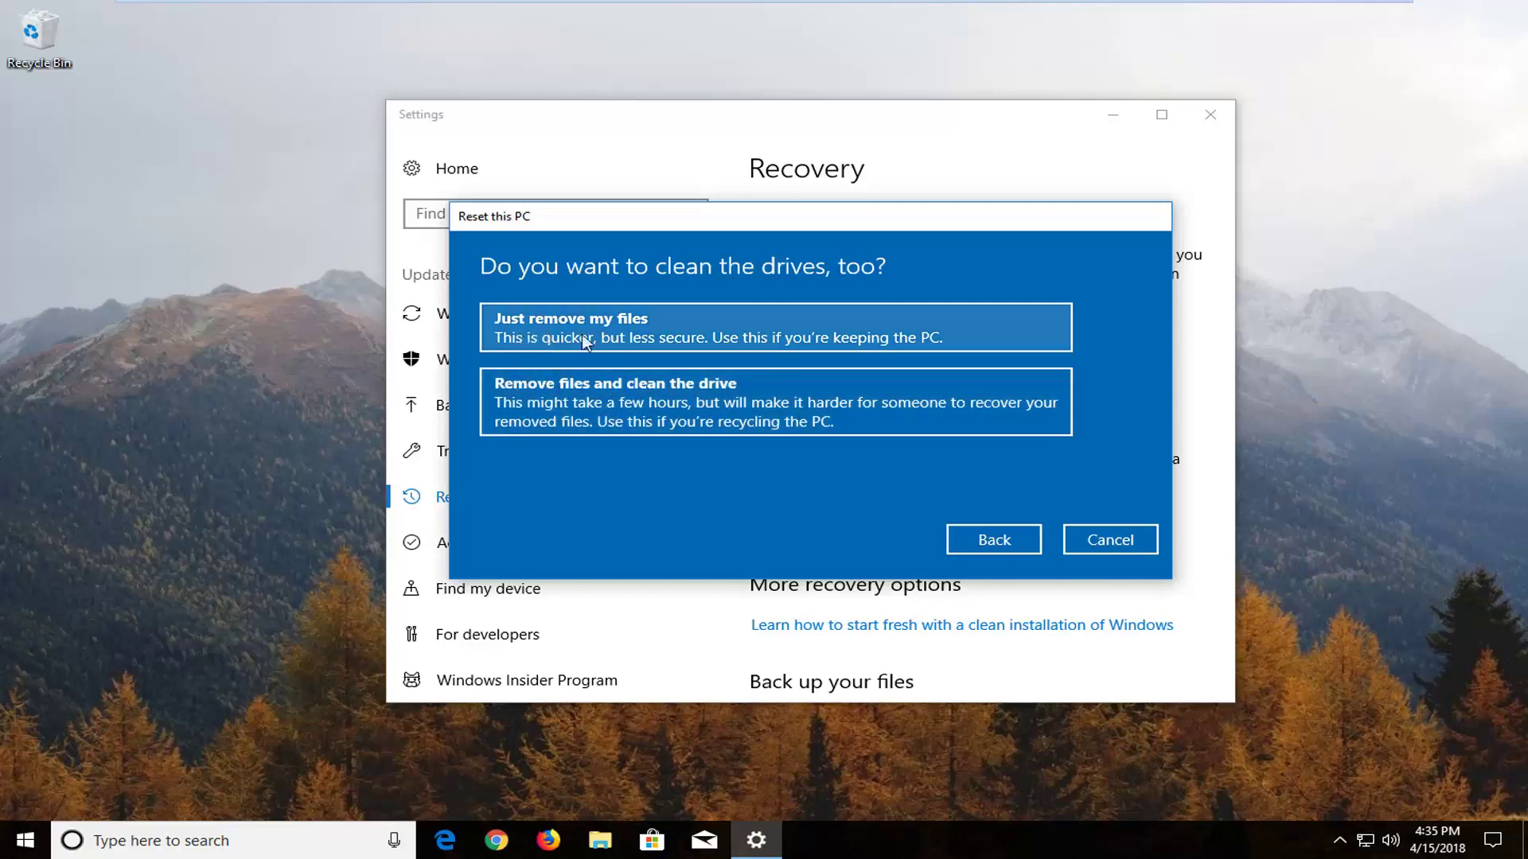
click(635, 334)
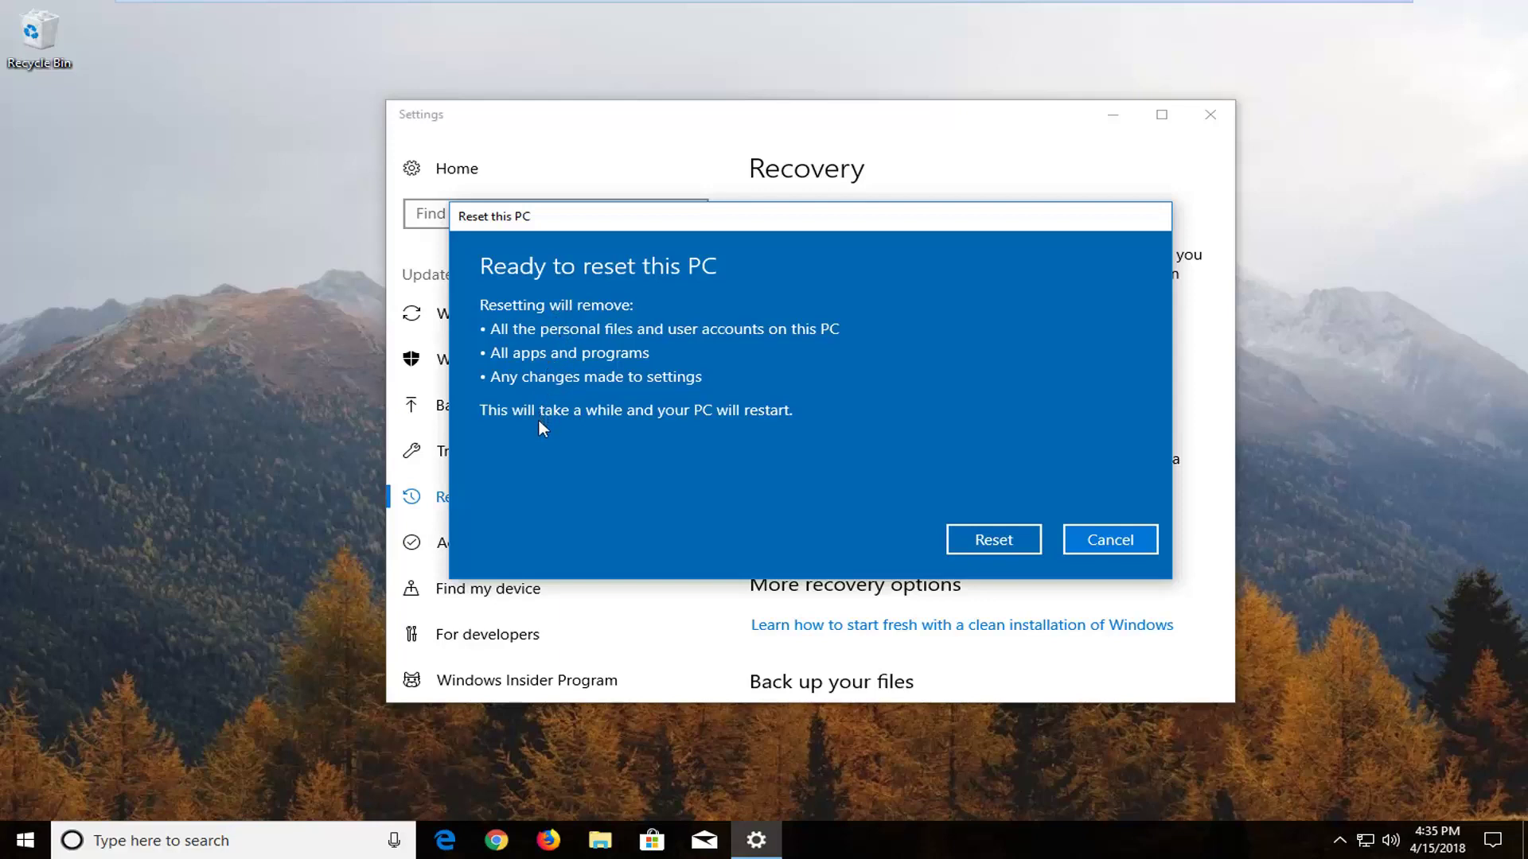
click(959, 533)
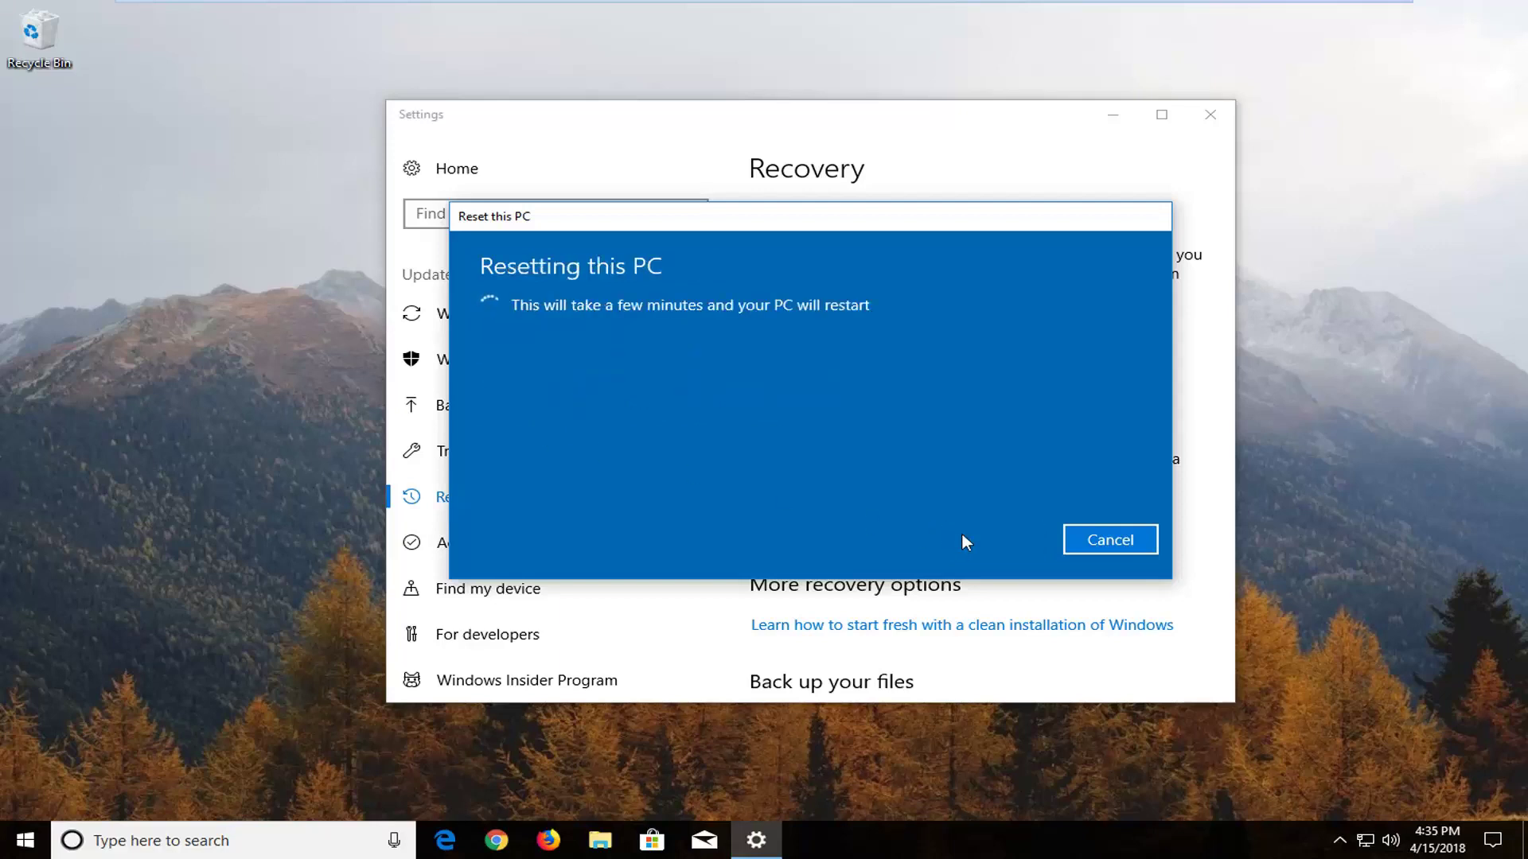
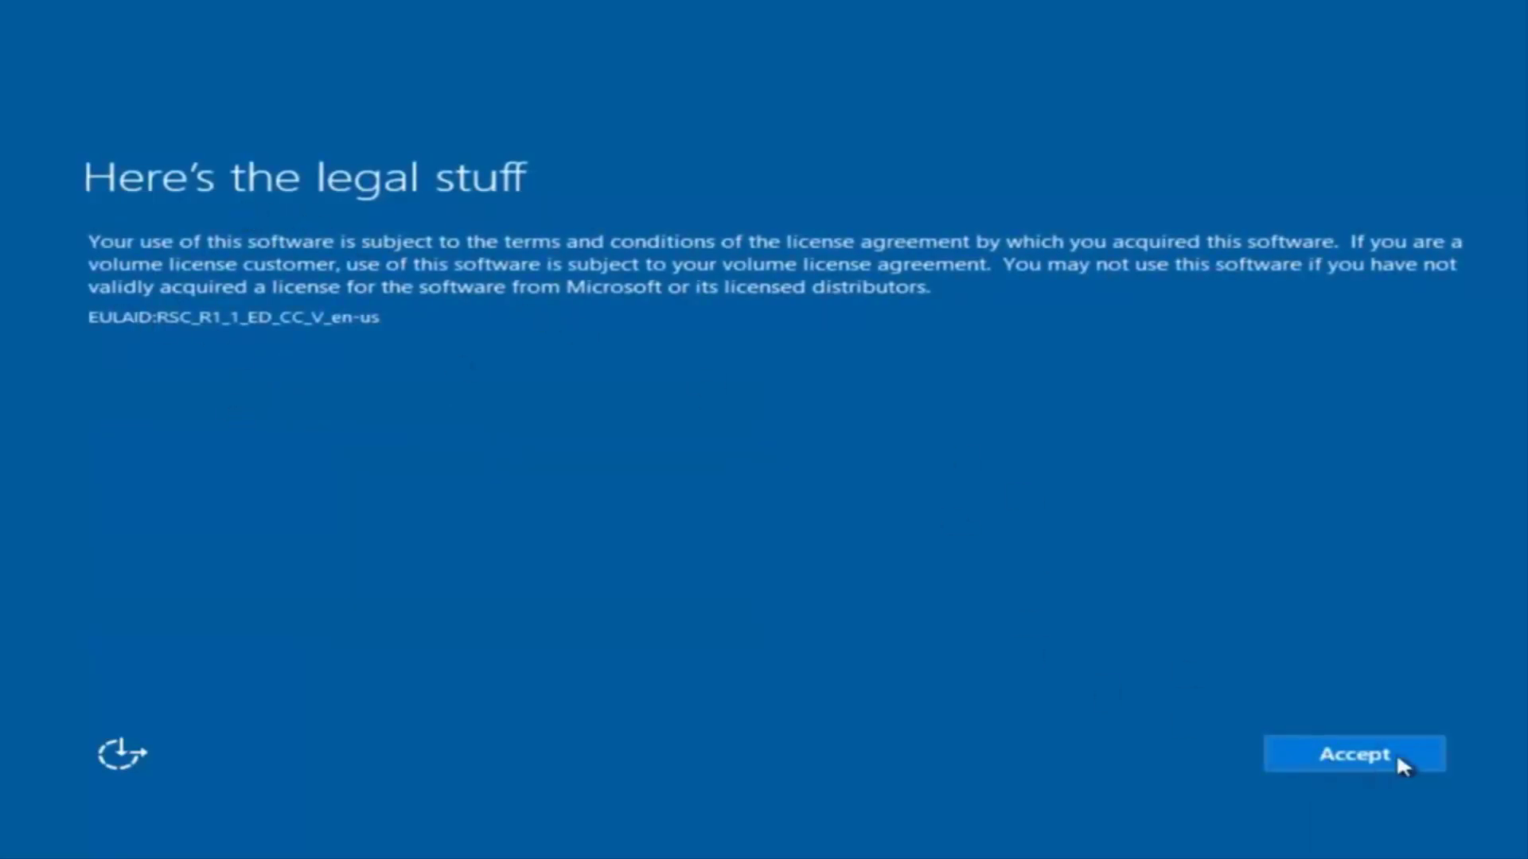
Accept the Windows 10 license terms on the legal page
click(1374, 754)
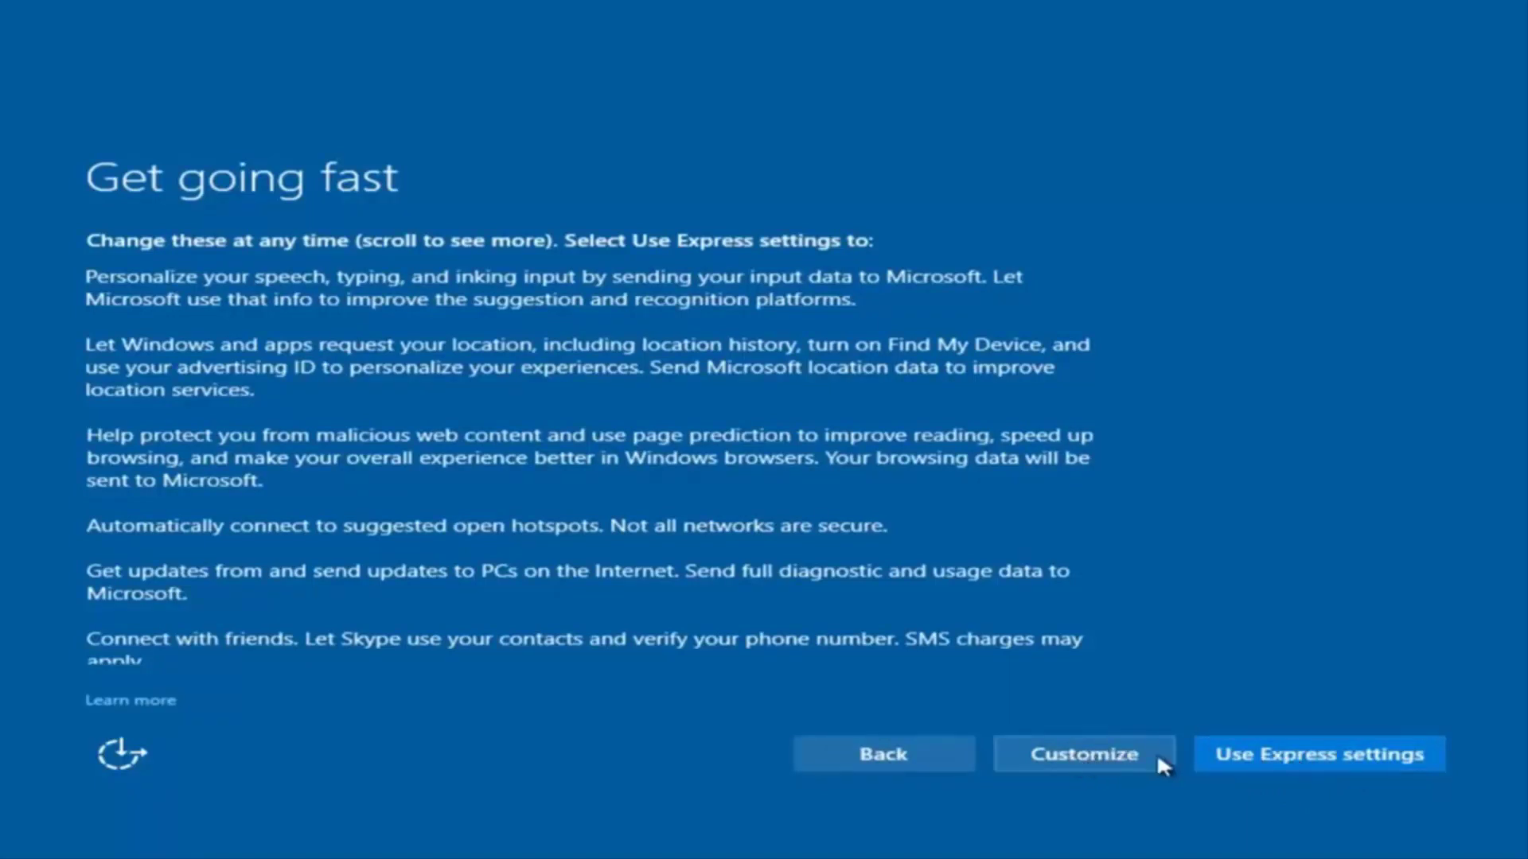
Choose custom settings and turn speech, typing and inking personalization Off
click(1091, 760)
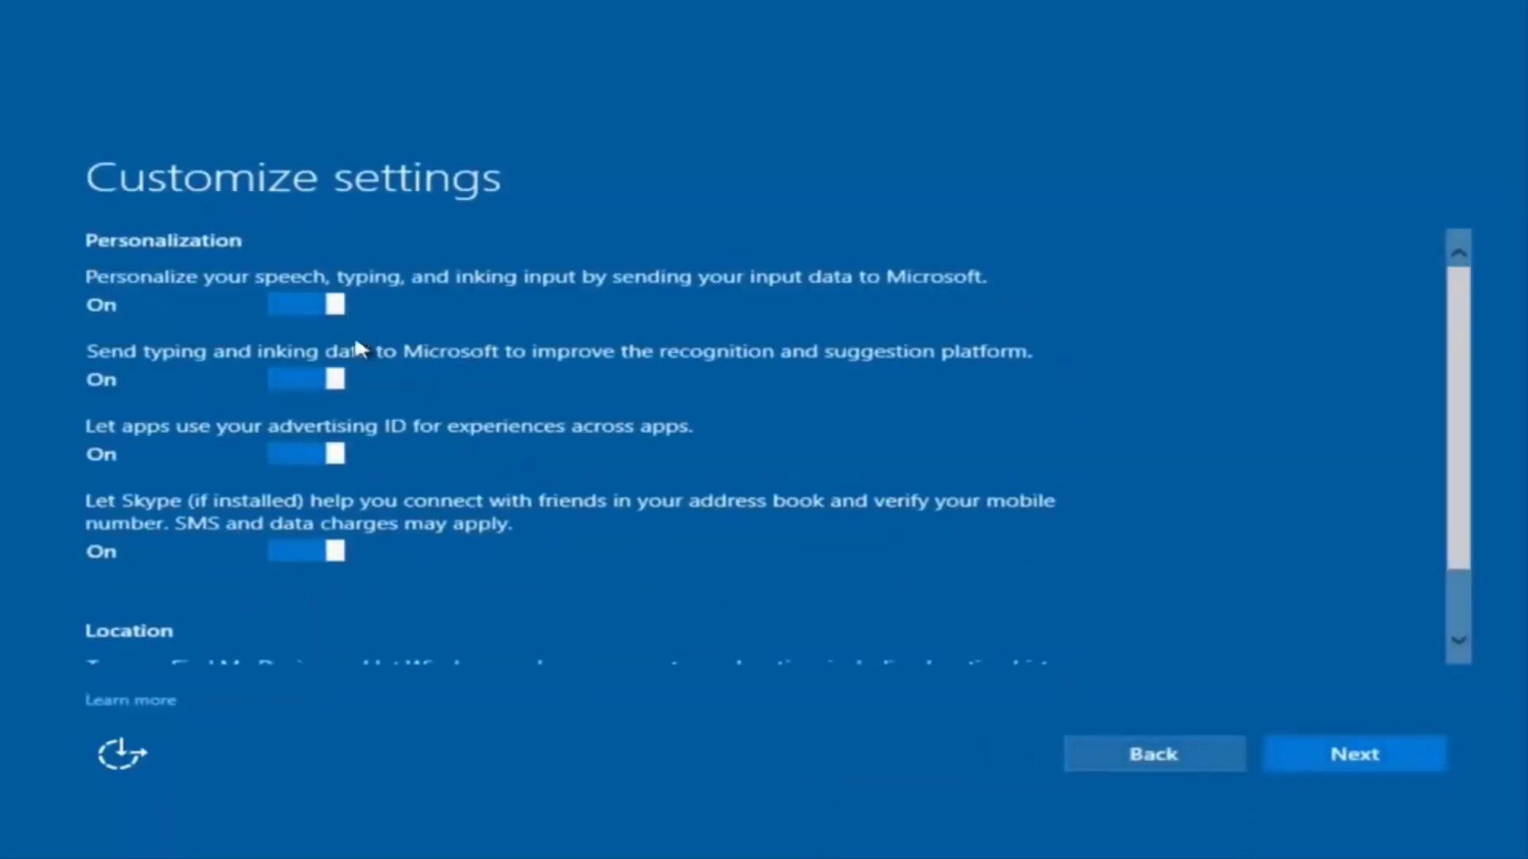
scroll(332, 382, down, 2)
scroll(441, 375, up, 2)
click(328, 310)
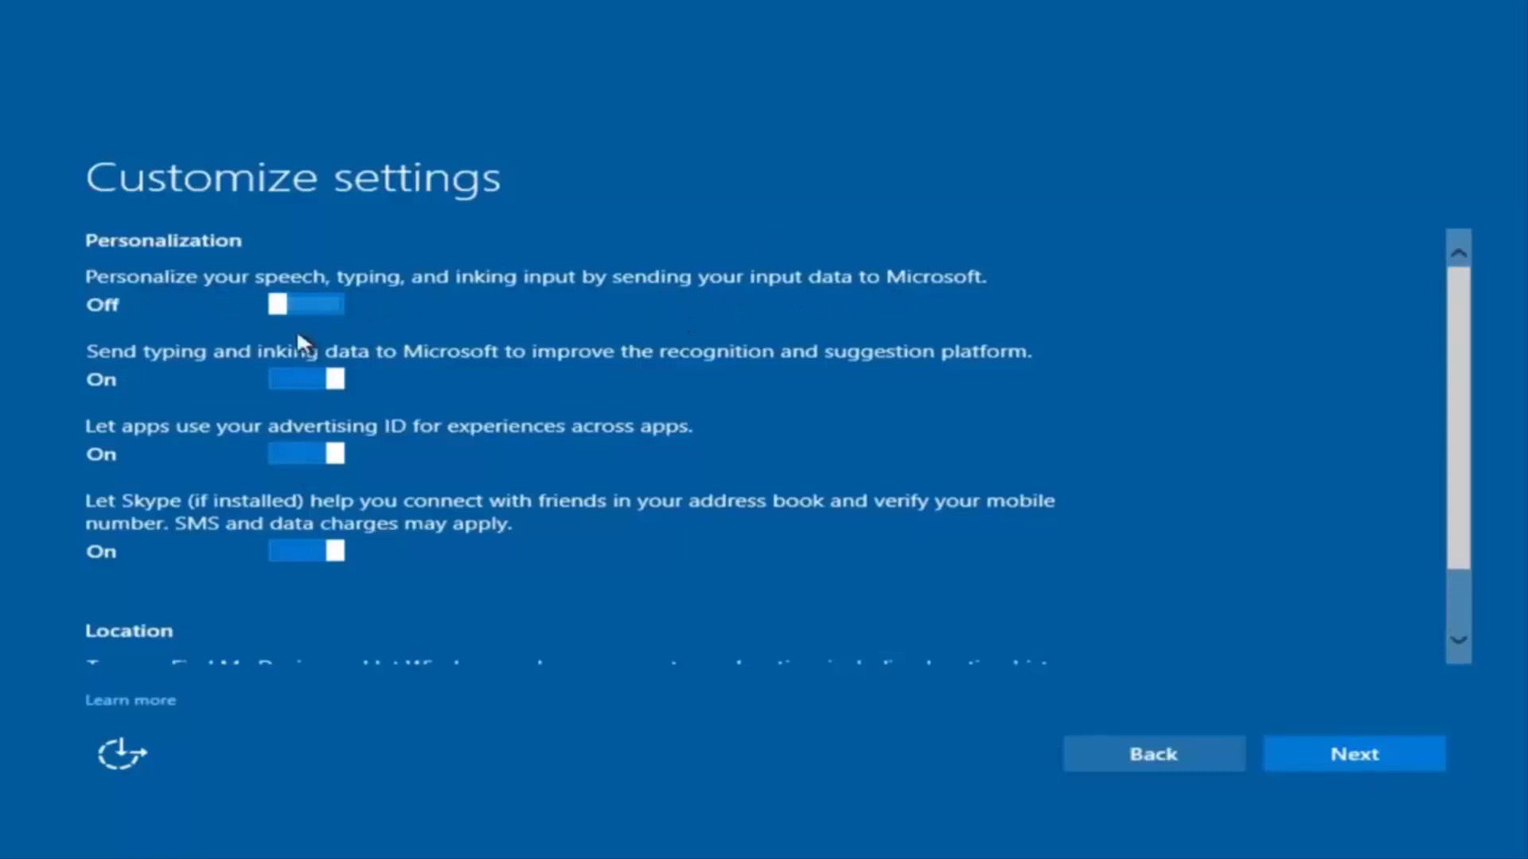
Move past the remaining connectivity settings to the browser, protection and update page
scroll(310, 474, down, 1)
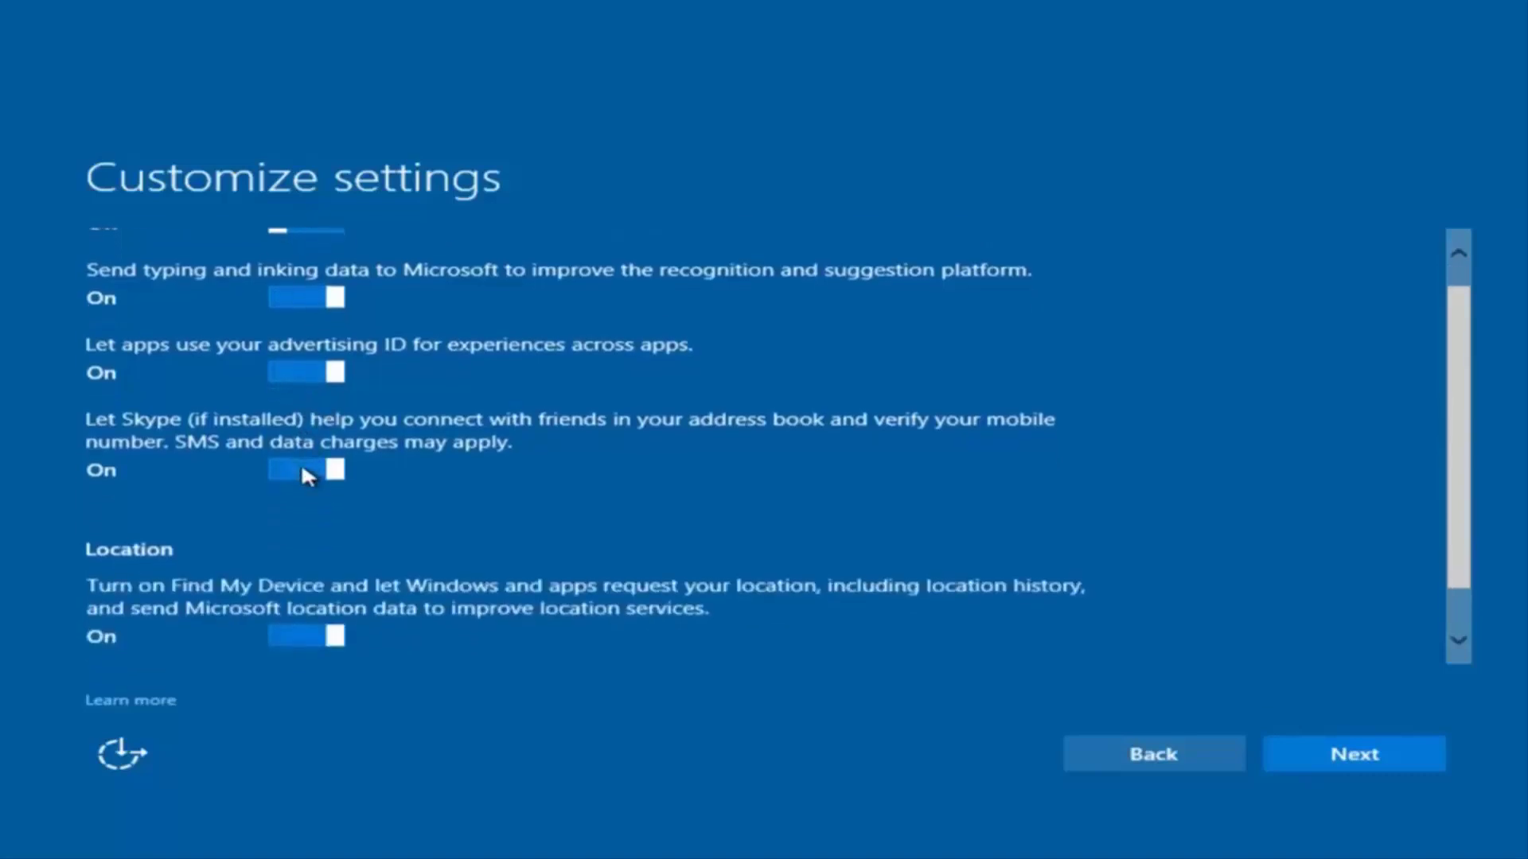
scroll(368, 437, up, 1)
scroll(356, 554, down, 1)
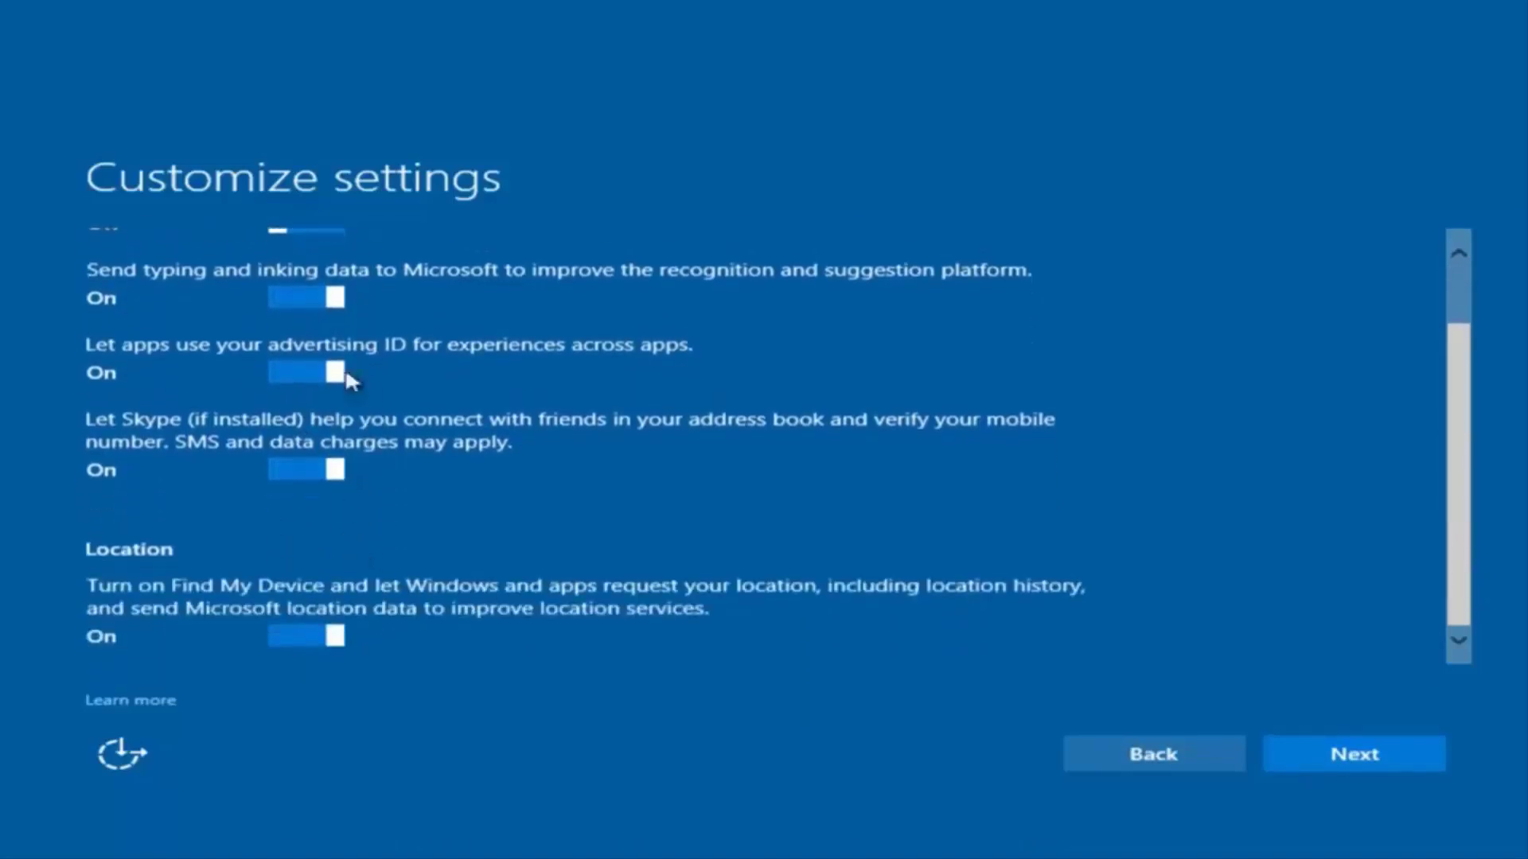
scroll(399, 607, up, 1)
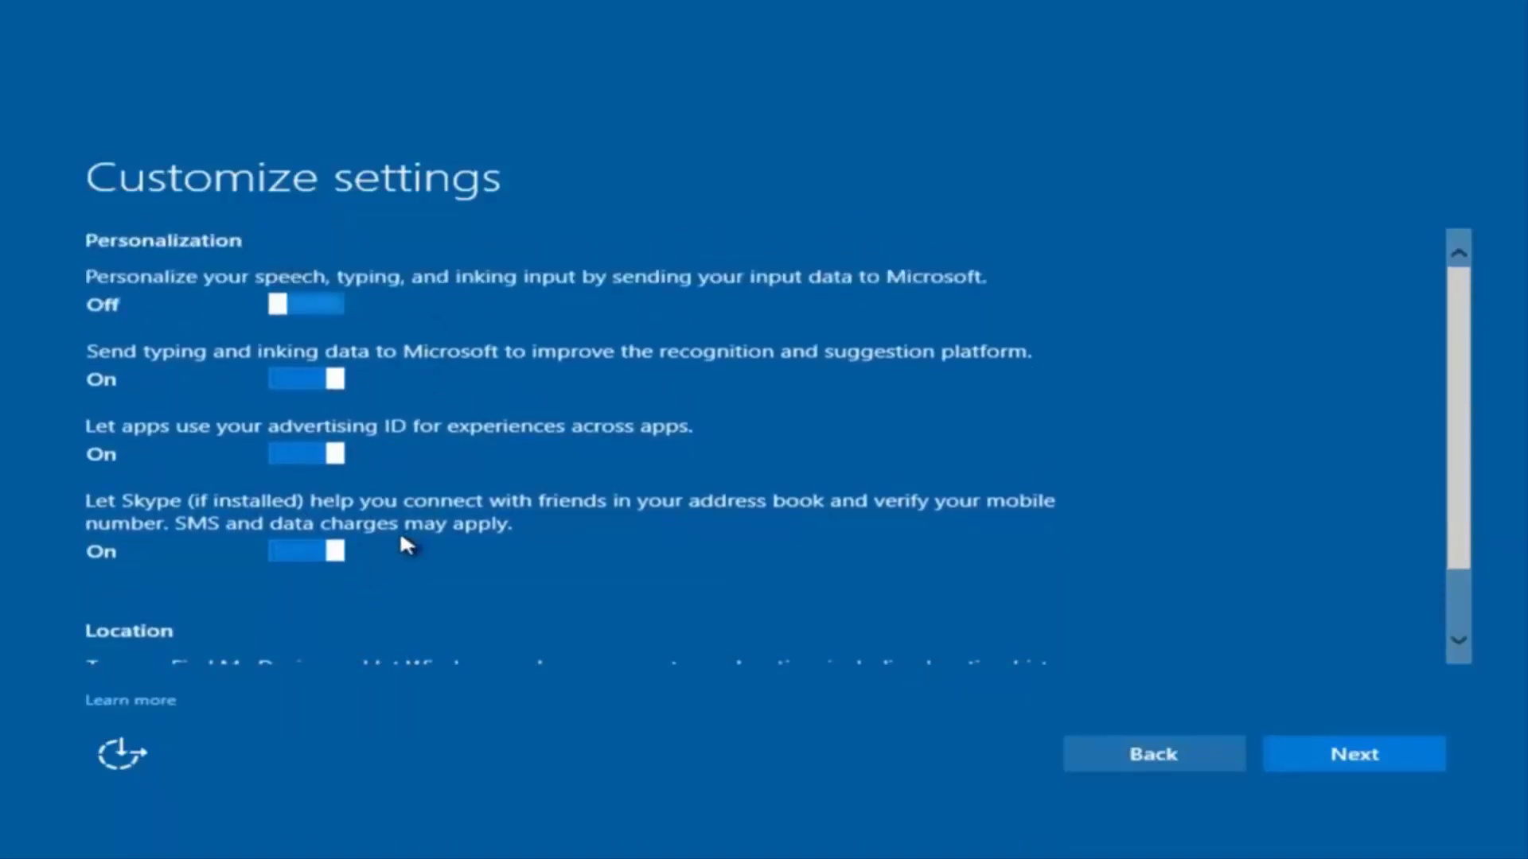
click(1329, 756)
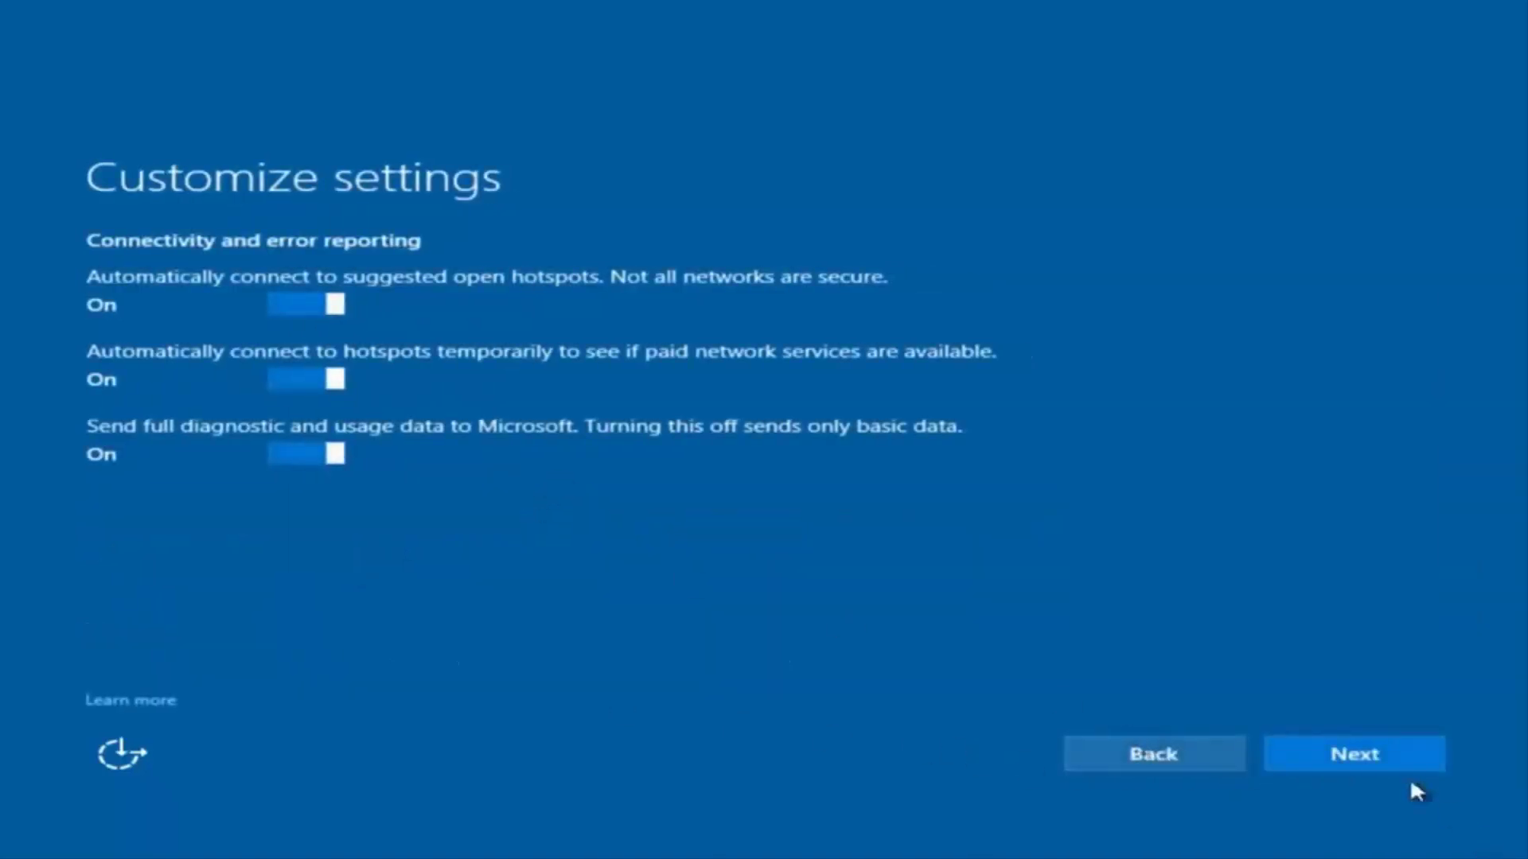
click(1355, 762)
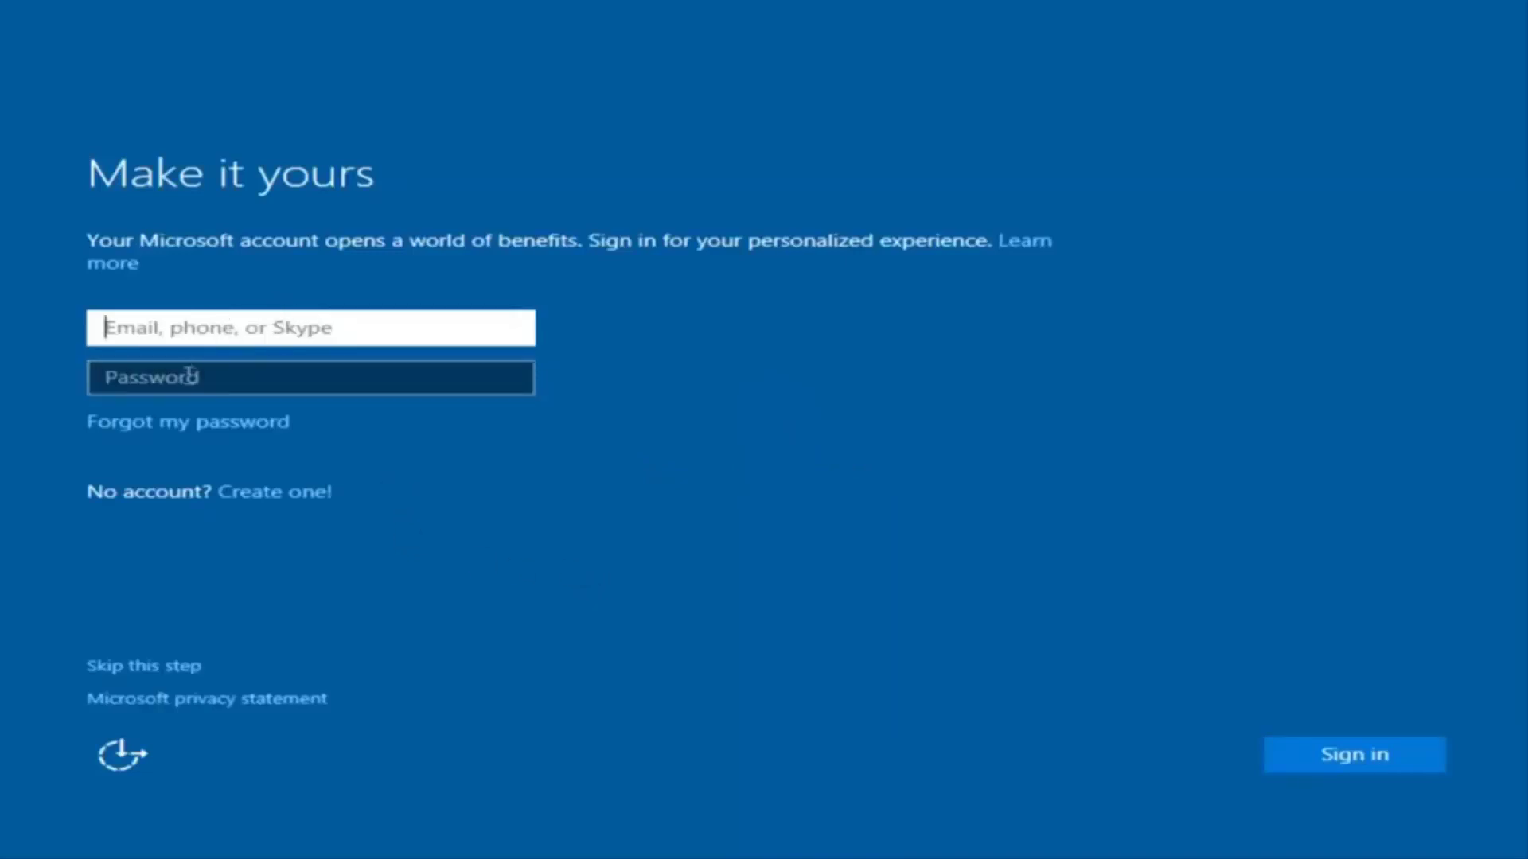
Start a local account and enter its user name, fixing a typo
click(468, 350)
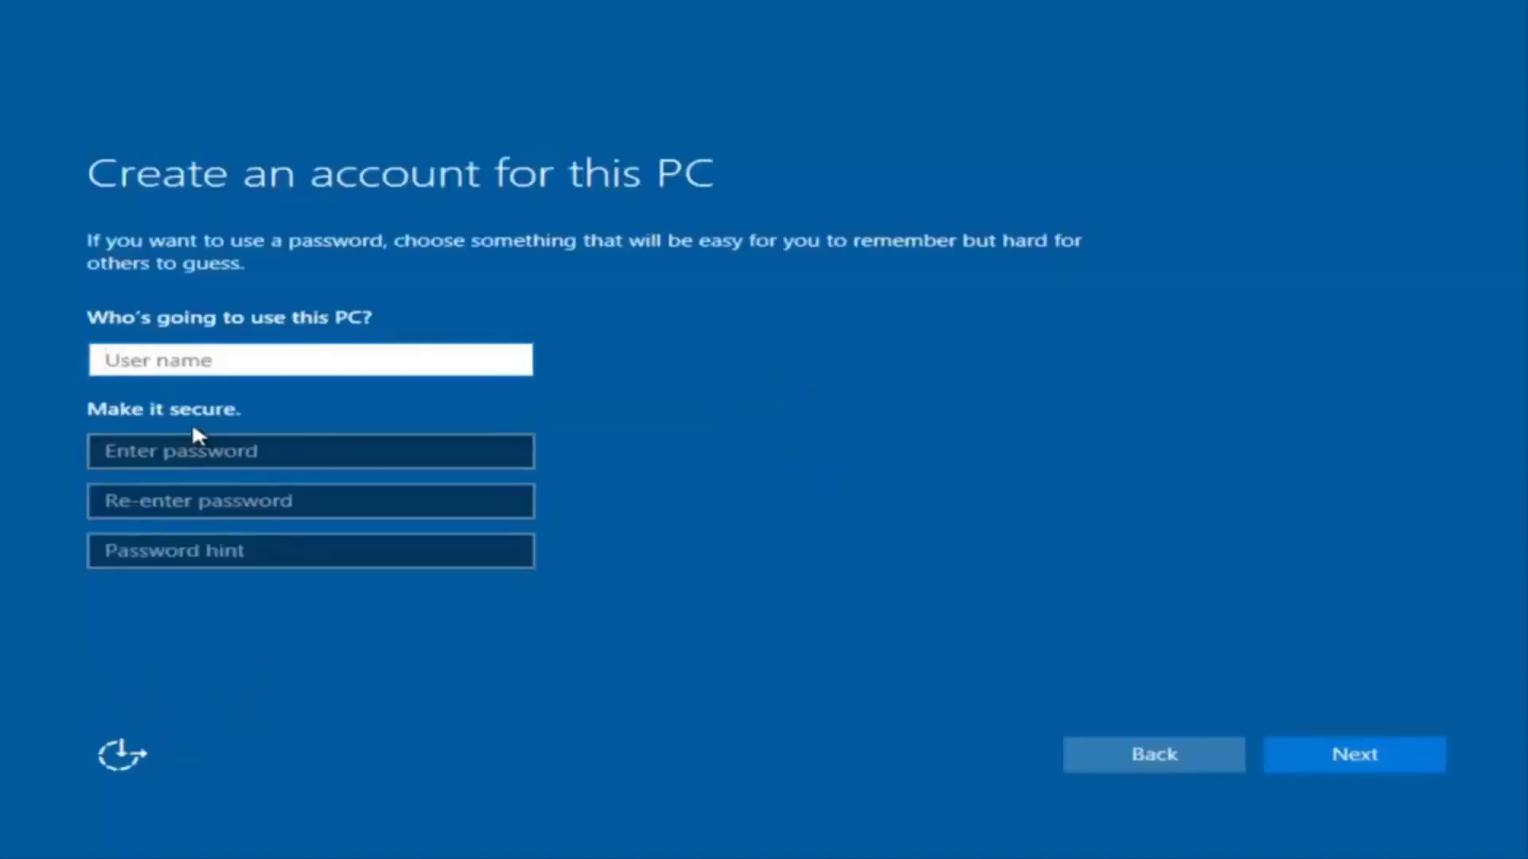
text(examp)
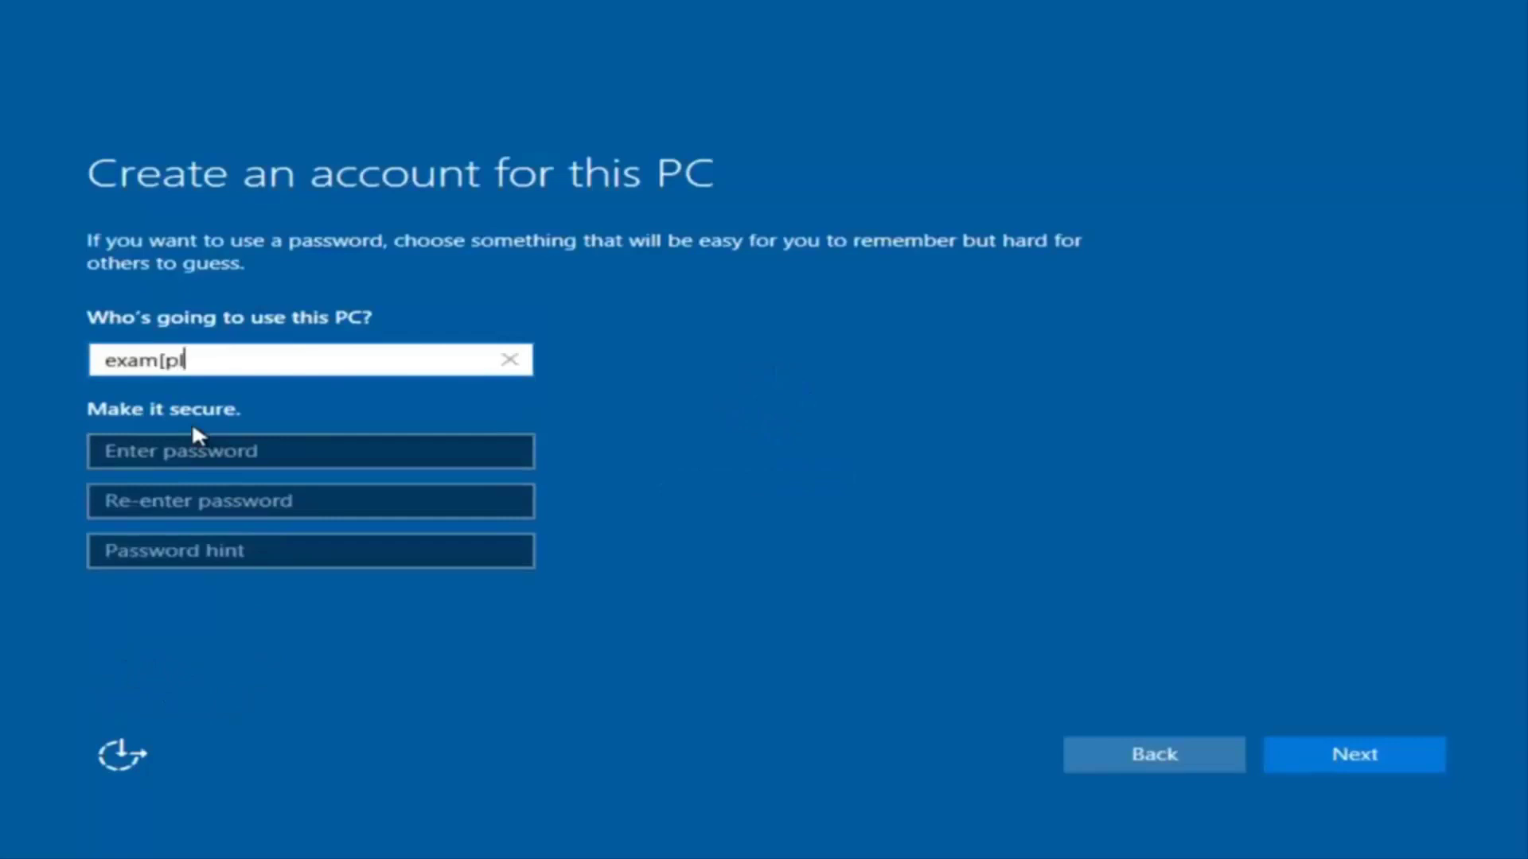
key(Left)
key(Right)
key(BackSpace)
text(ple)
Enter and confirm the account password, add a password hint, and submit
click(192, 453)
text(password)
click(296, 502)
text(password)
click(274, 557)
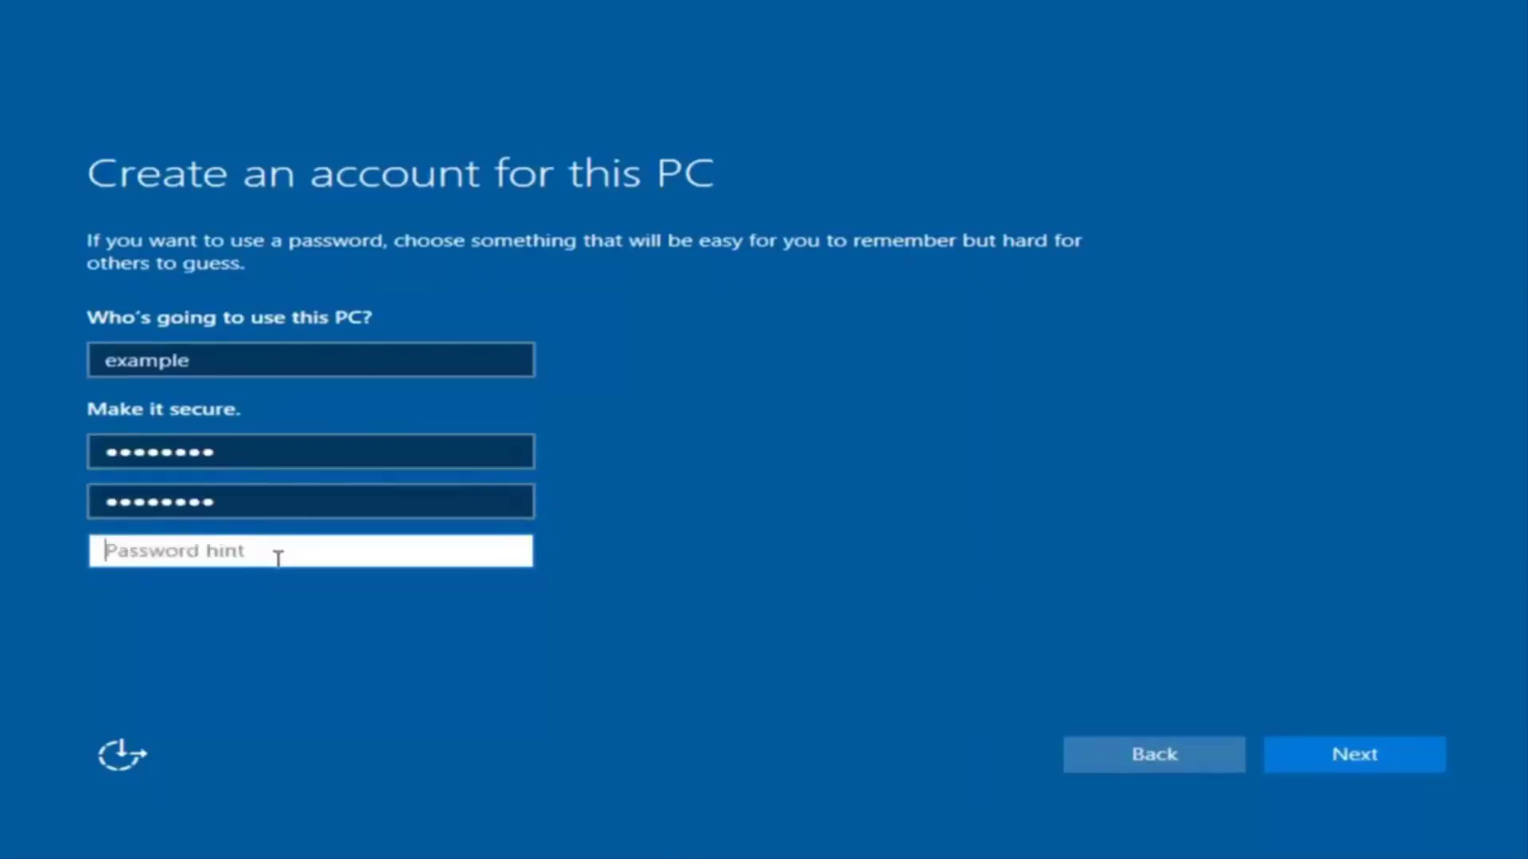
text(pass)
click(1379, 761)
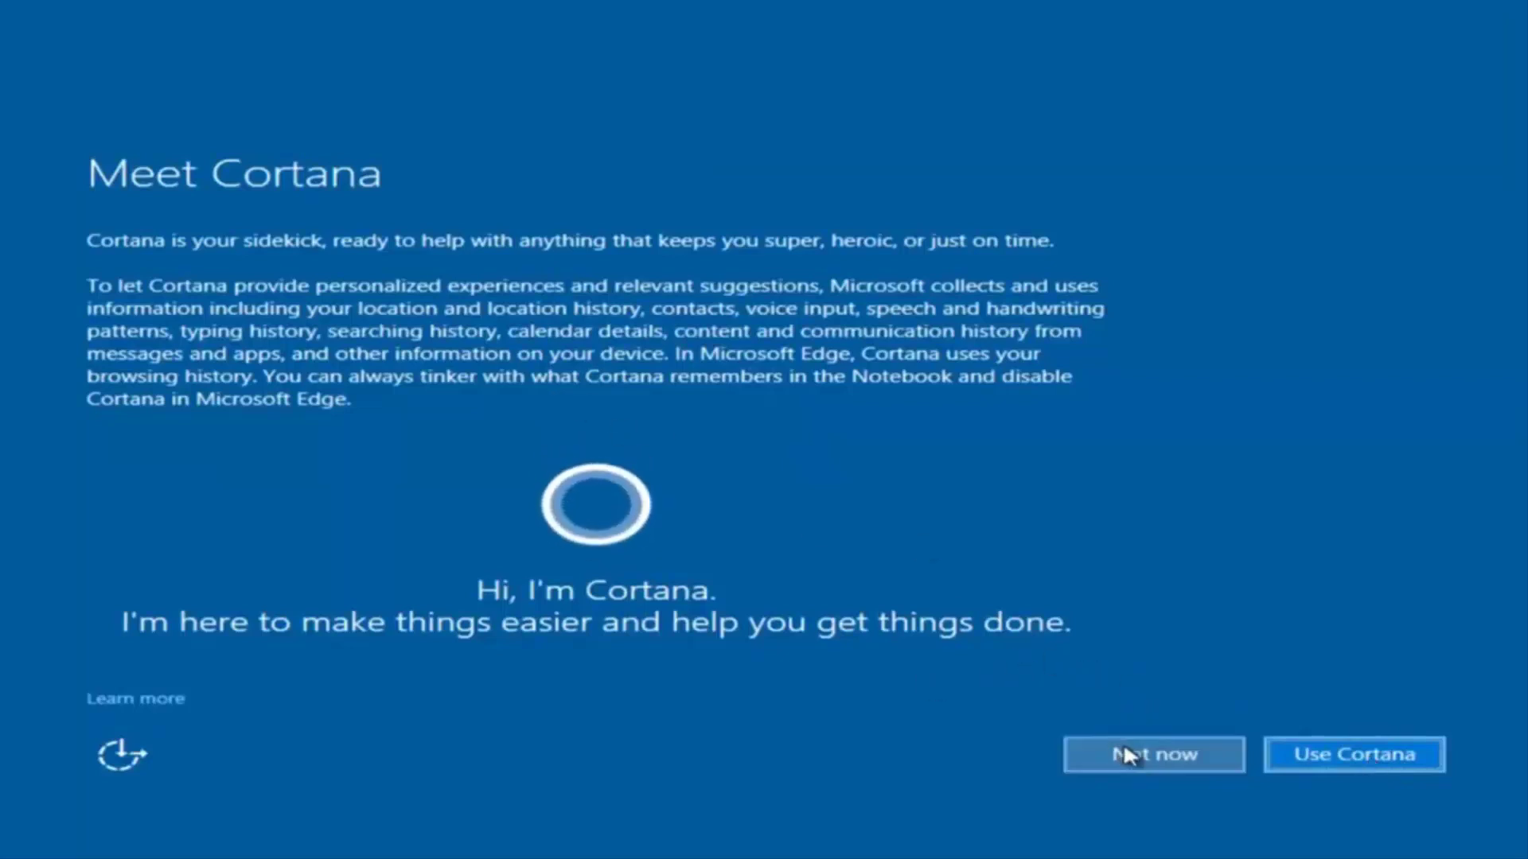
Decline Cortana with Not now and dismiss the network discoverability prompt
click(1084, 750)
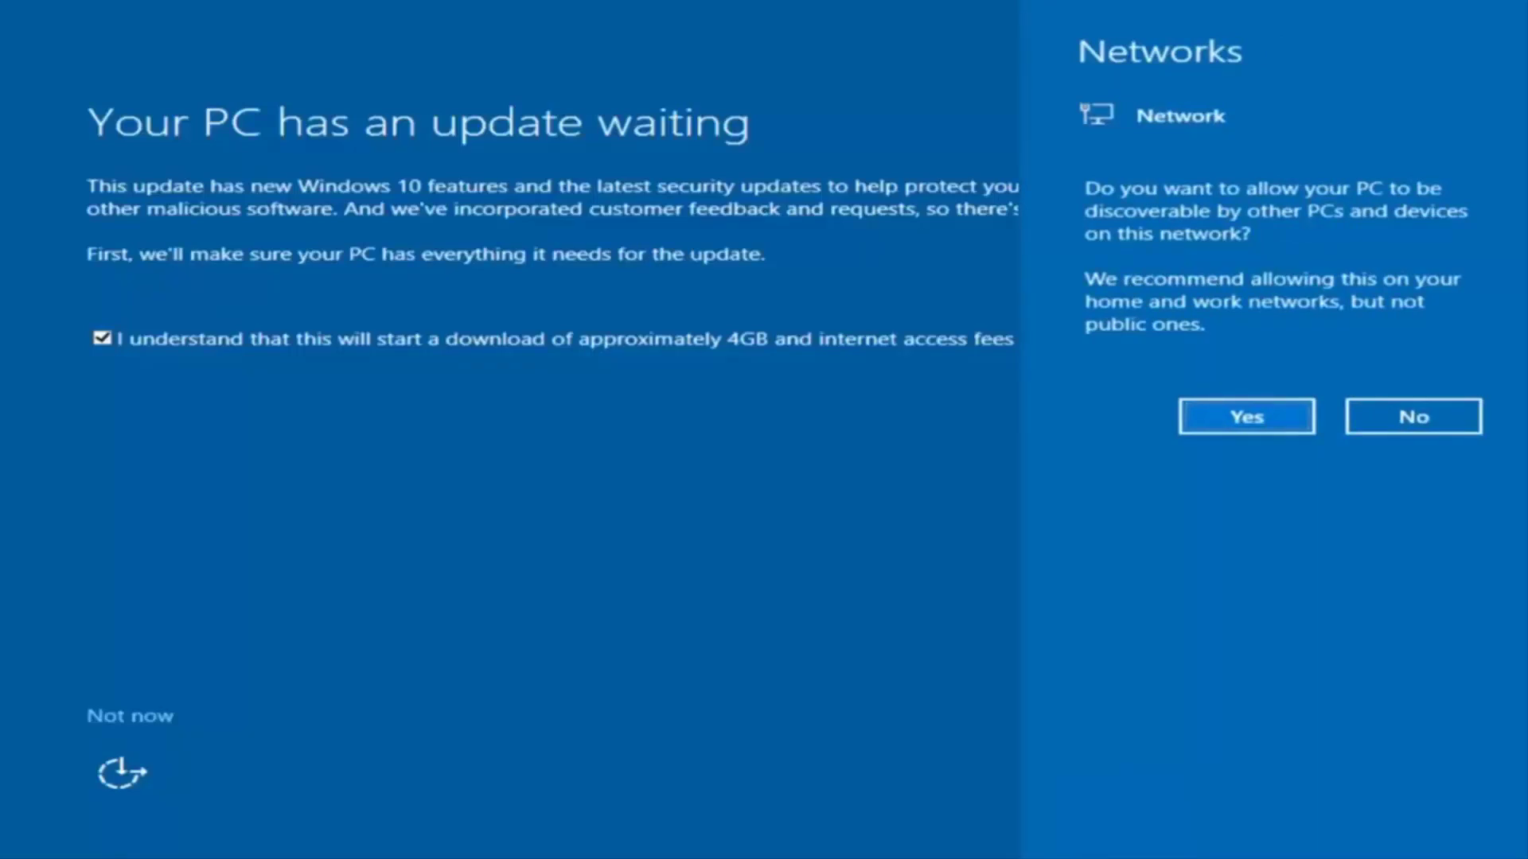
click(711, 576)
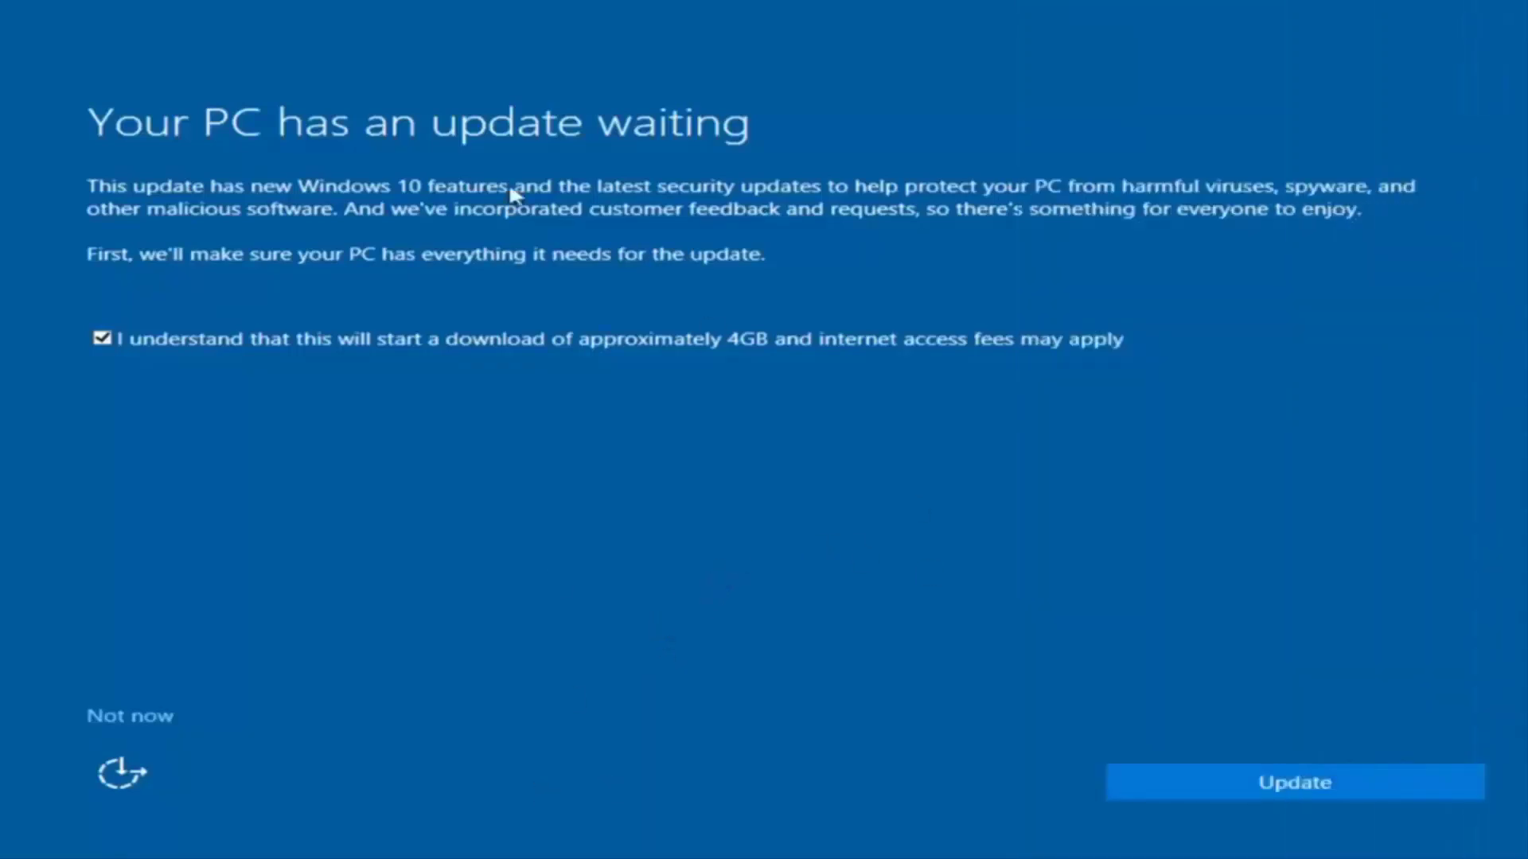